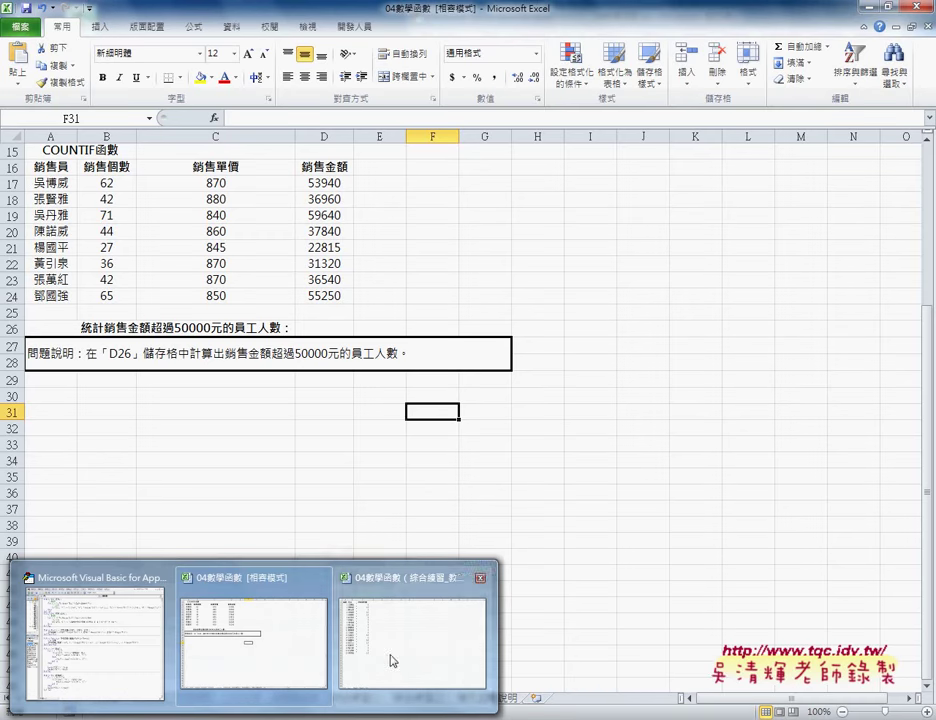
# Switch to the teacher training hours workbook and inspect the 研習總時數 header in C1 and empty D1.
pyautogui.click(391, 655)
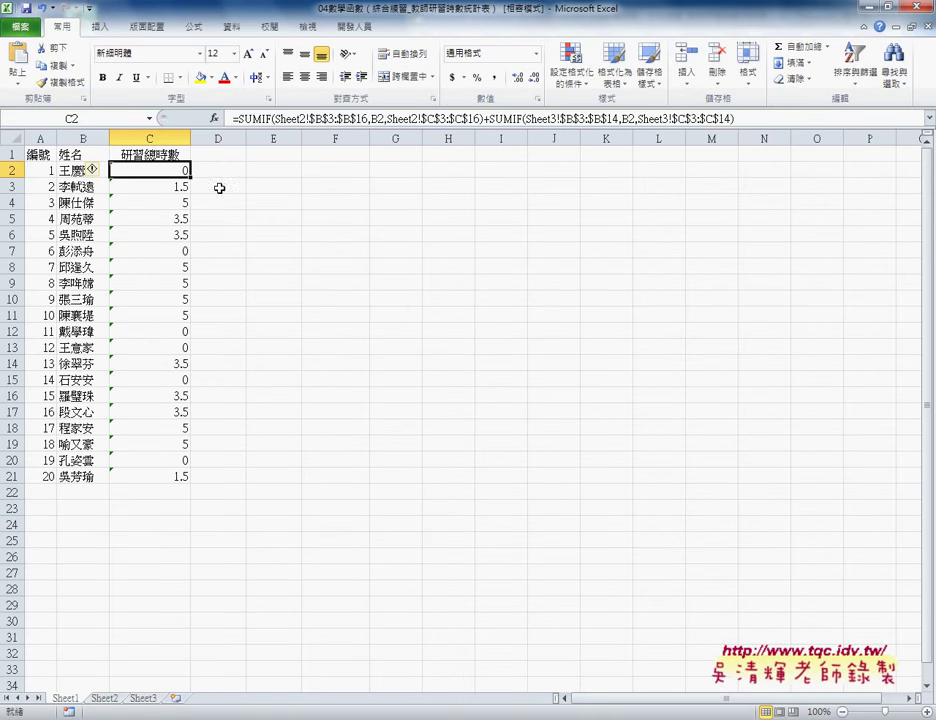
pyautogui.click(184, 156)
pyautogui.click(215, 156)
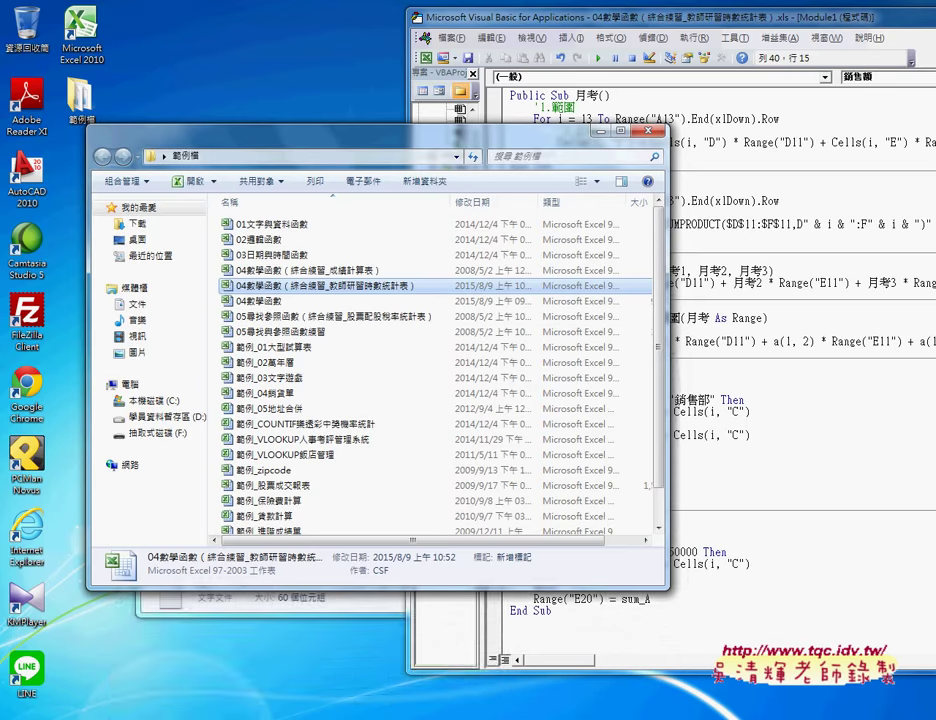
# Bring the 04數學函數 workbook back to the front from the taskbar.
pyautogui.click(290, 665)
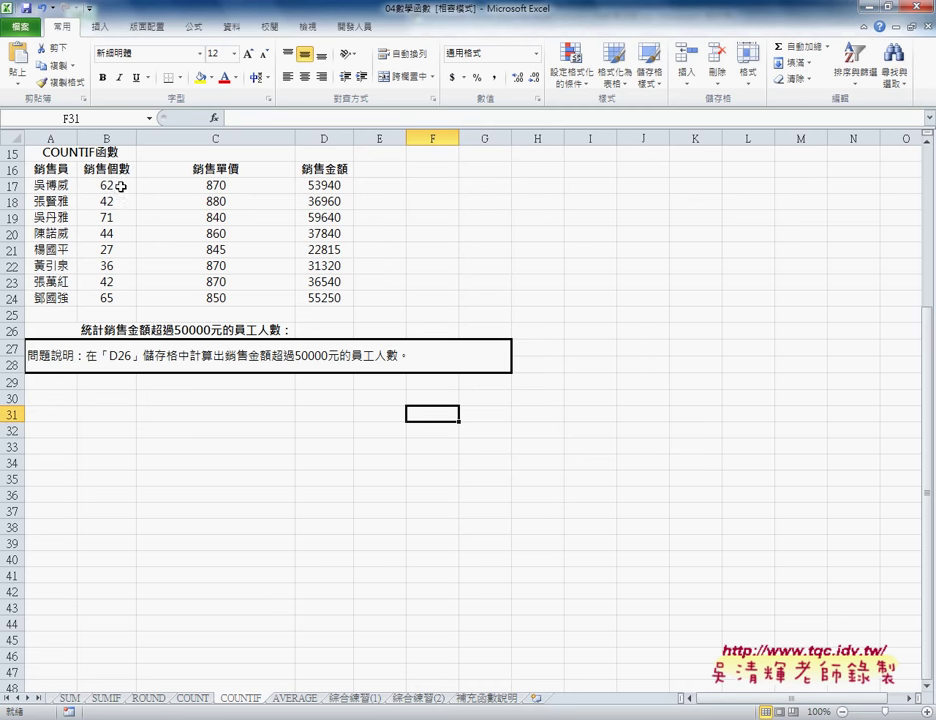
pyautogui.click(145, 331)
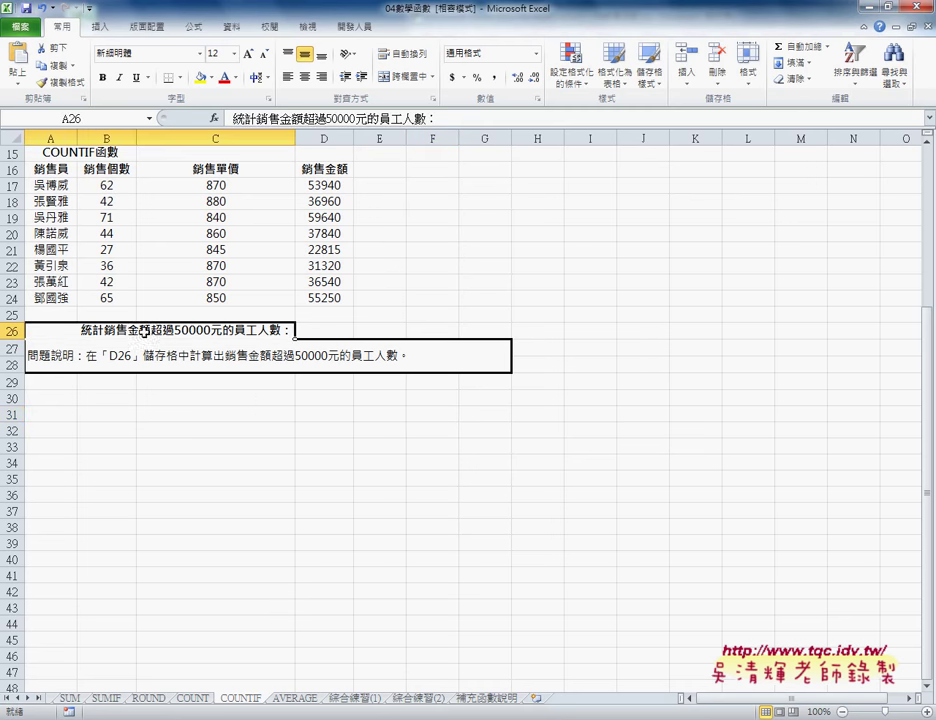
pyautogui.click(320, 331)
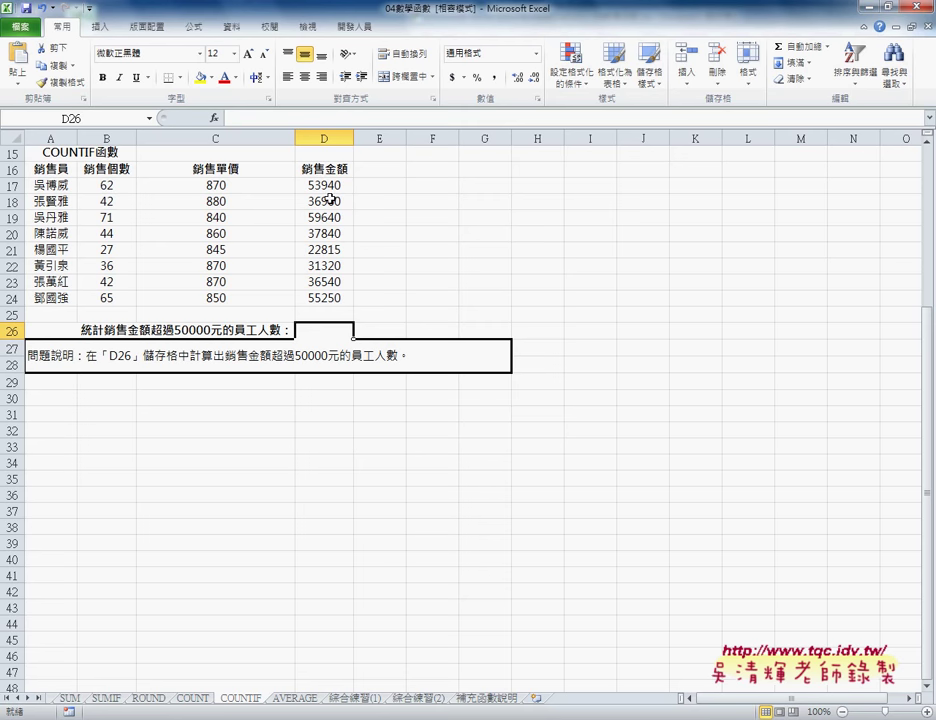
pyautogui.moveTo(327, 188); pyautogui.dragTo(334, 302)
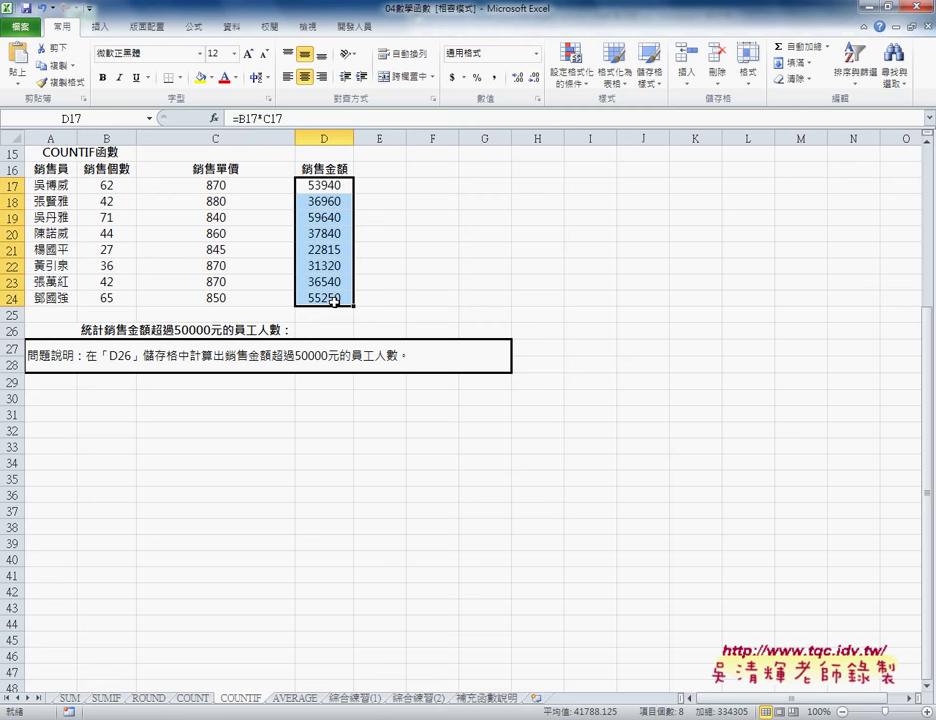
pyautogui.click(332, 186)
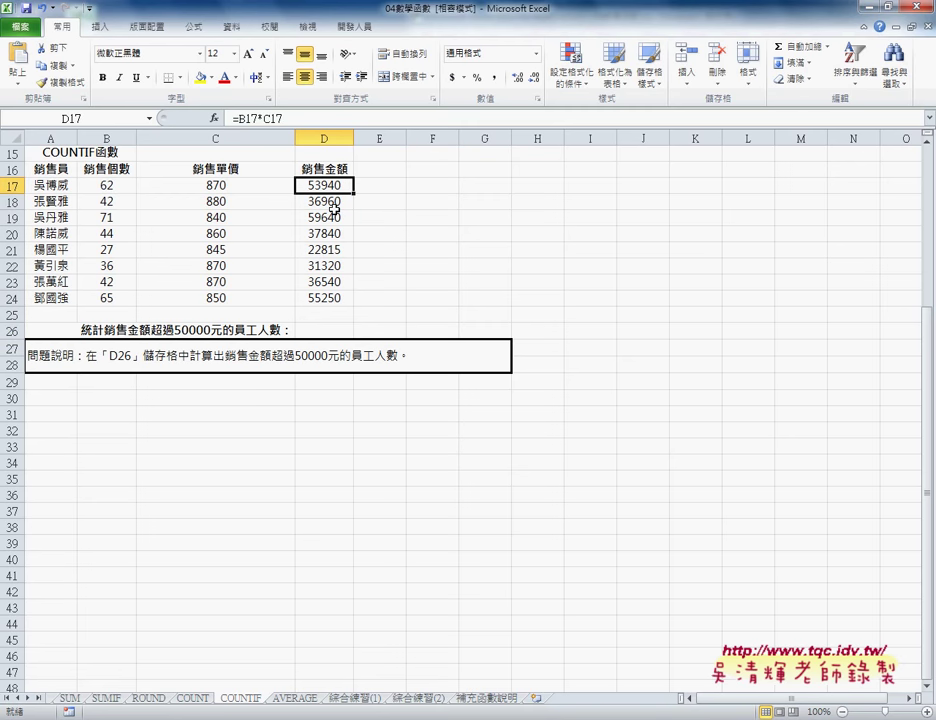
pyautogui.click(334, 219)
pyautogui.click(332, 329)
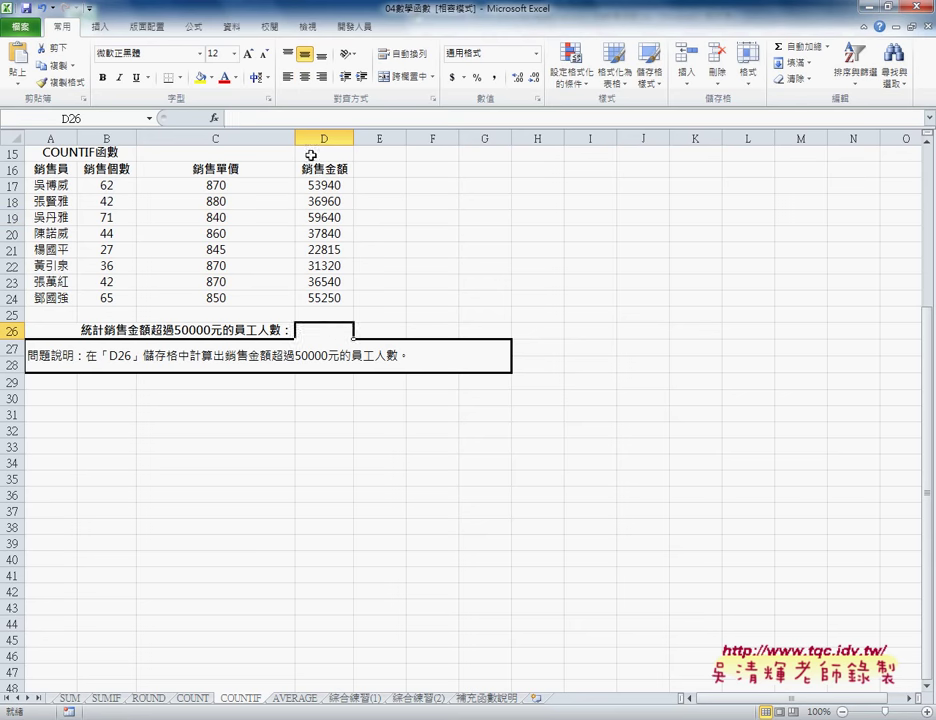
# Insert the COUNTIF function into D26 from the statistical (統計) function category.
pyautogui.click(213, 118)
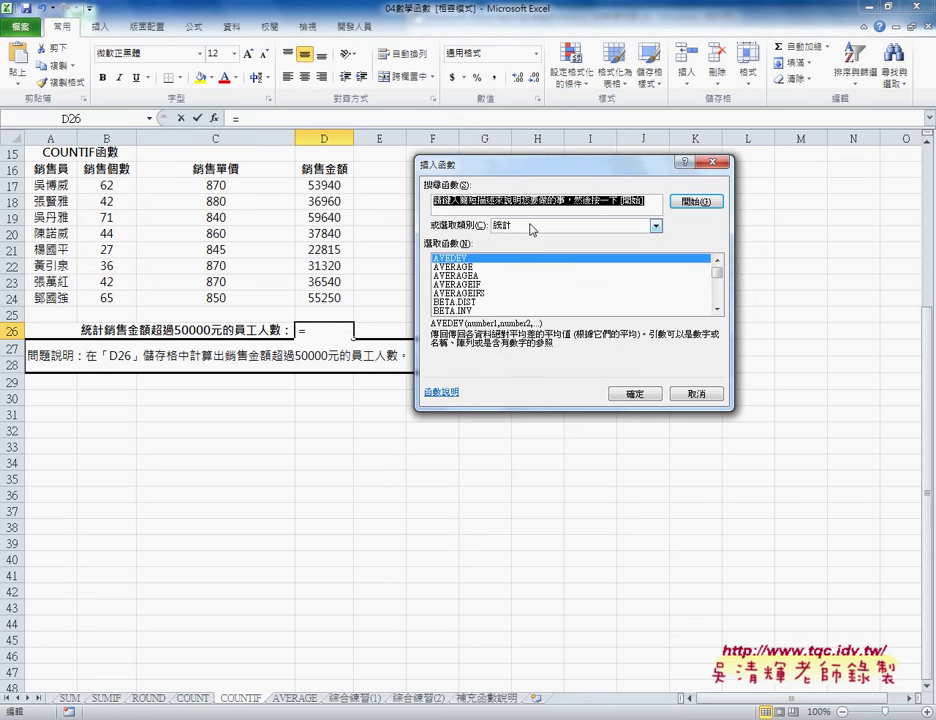
pyautogui.click(525, 303)
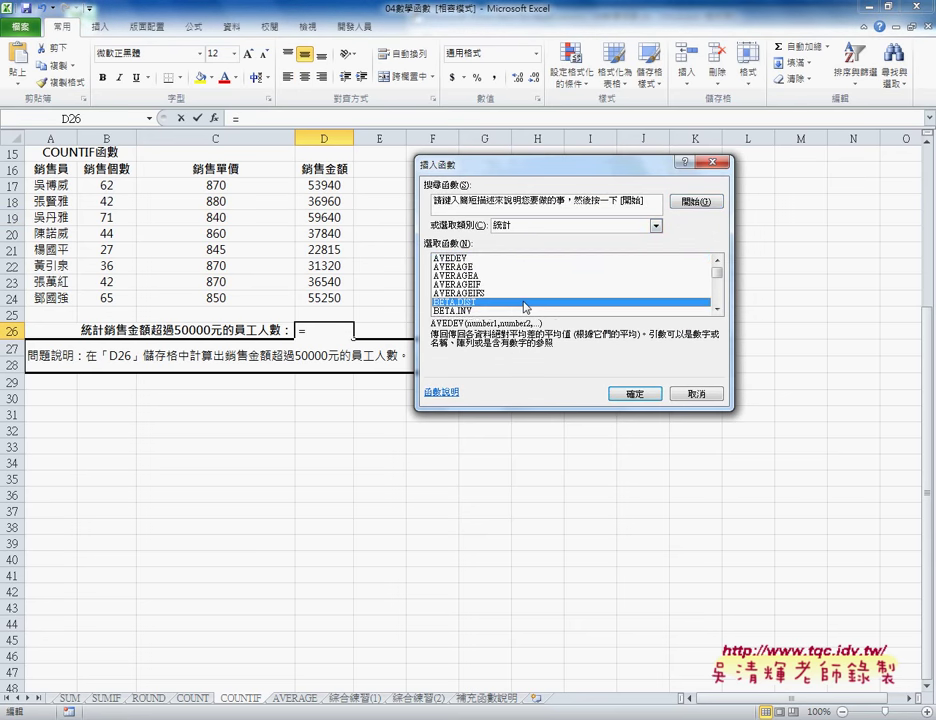
pyautogui.press('Down')
pyautogui.press('Down')
pyautogui.press('Down')
pyautogui.press('Down')
pyautogui.press('Down')
pyautogui.press('Down')
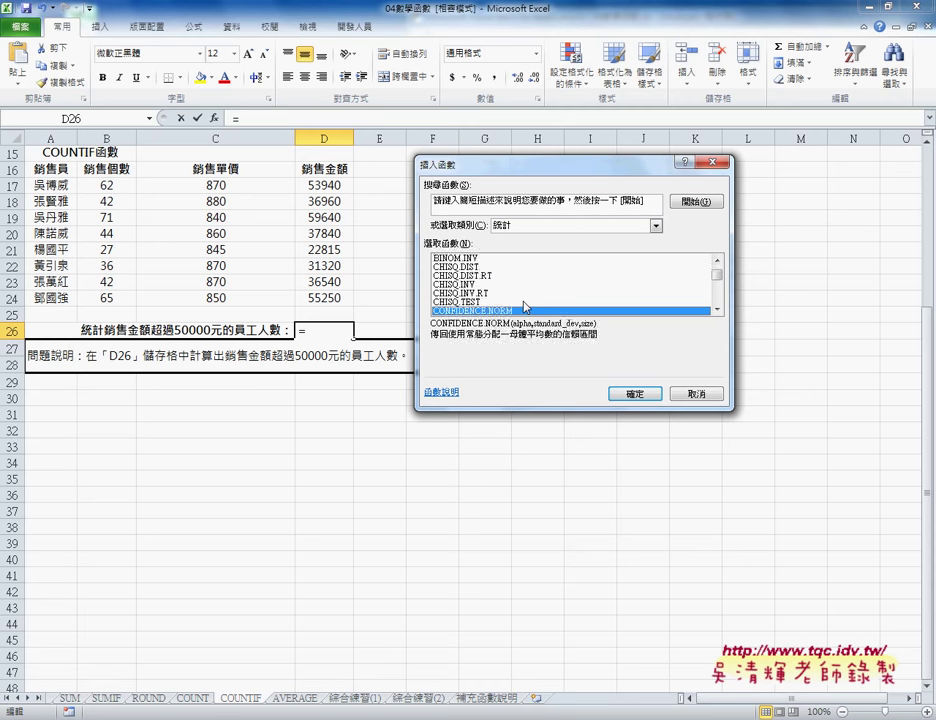
pyautogui.press('Down')
pyautogui.press('Down')
pyautogui.press('Down')
pyautogui.press('Down')
pyautogui.press('Down')
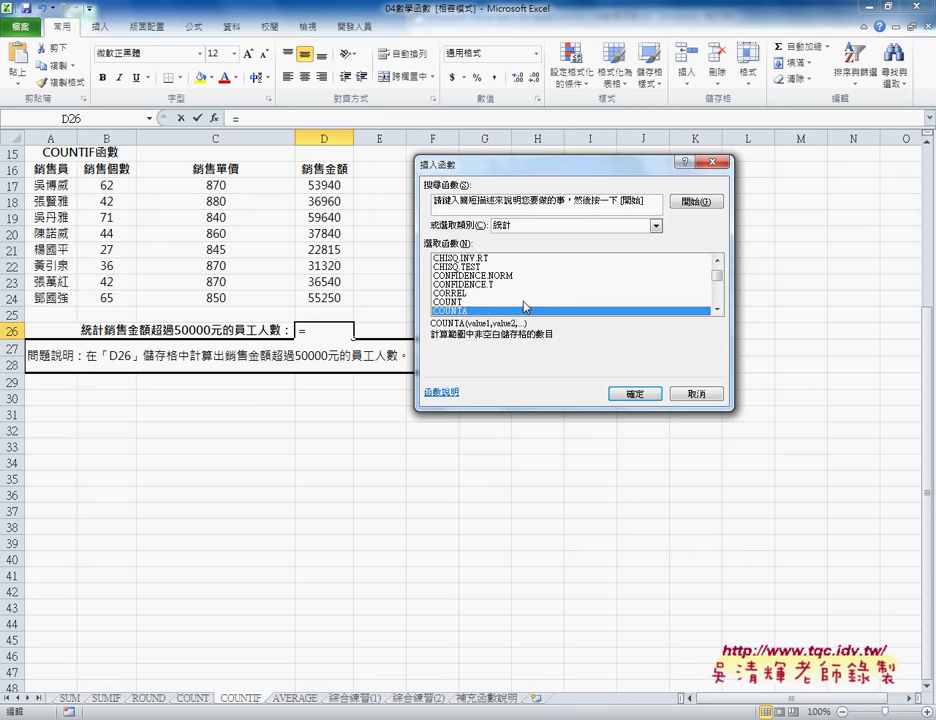
pyautogui.press('Down')
pyautogui.press('Down')
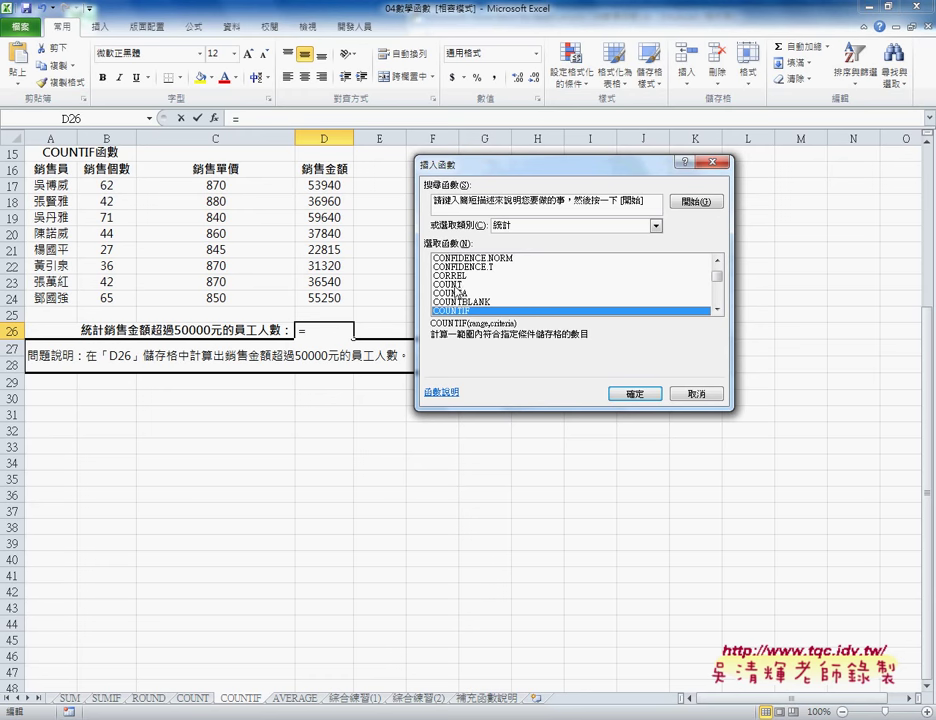
pyautogui.click(636, 394)
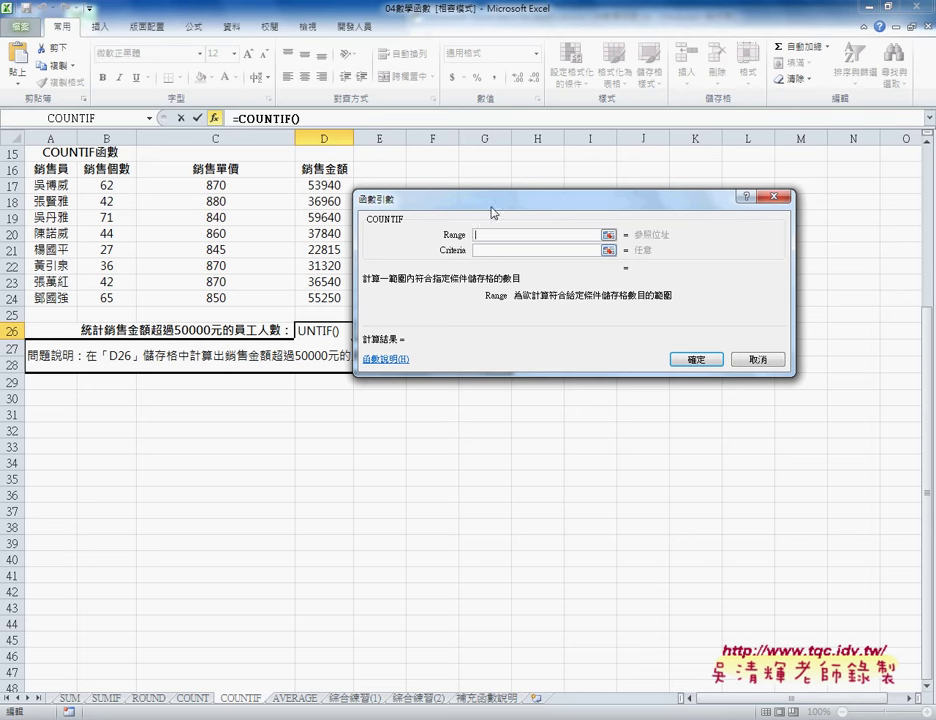
# Set COUNTIF's Range to D17:D24 and Criteria to ">50000", giving a result of 3.
pyautogui.moveTo(493, 200); pyautogui.dragTo(527, 172)
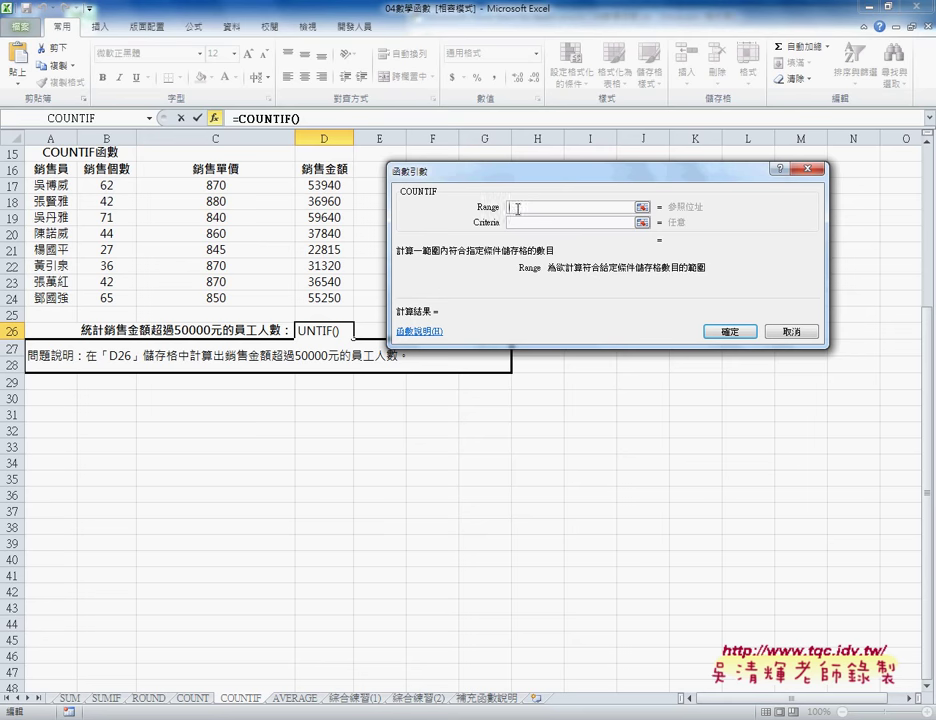
pyautogui.moveTo(330, 186); pyautogui.dragTo(330, 298)
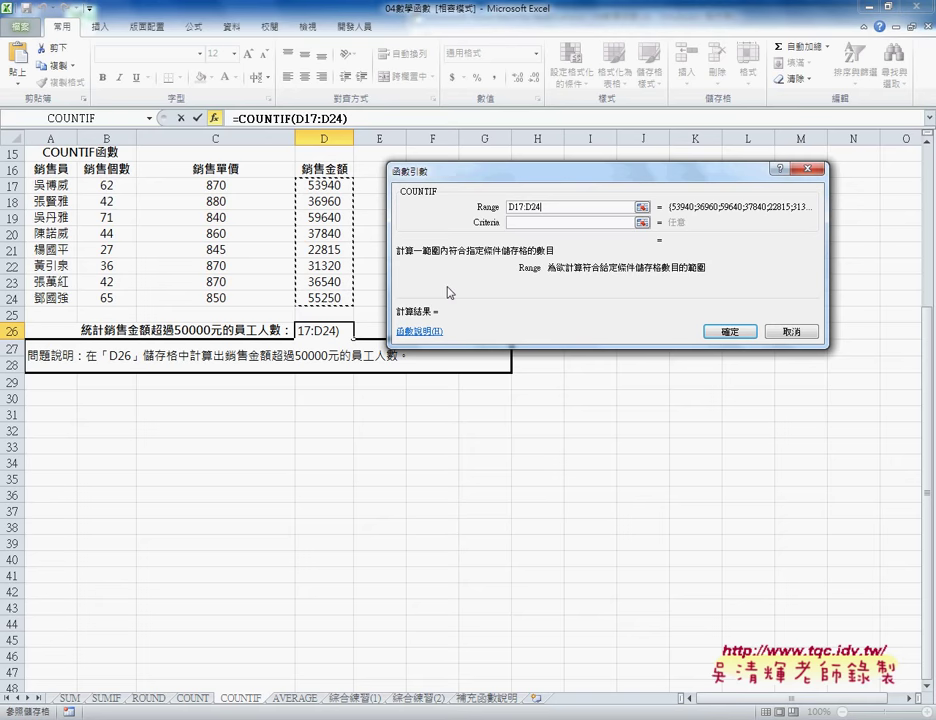
pyautogui.click(528, 224)
pyautogui.write('>')
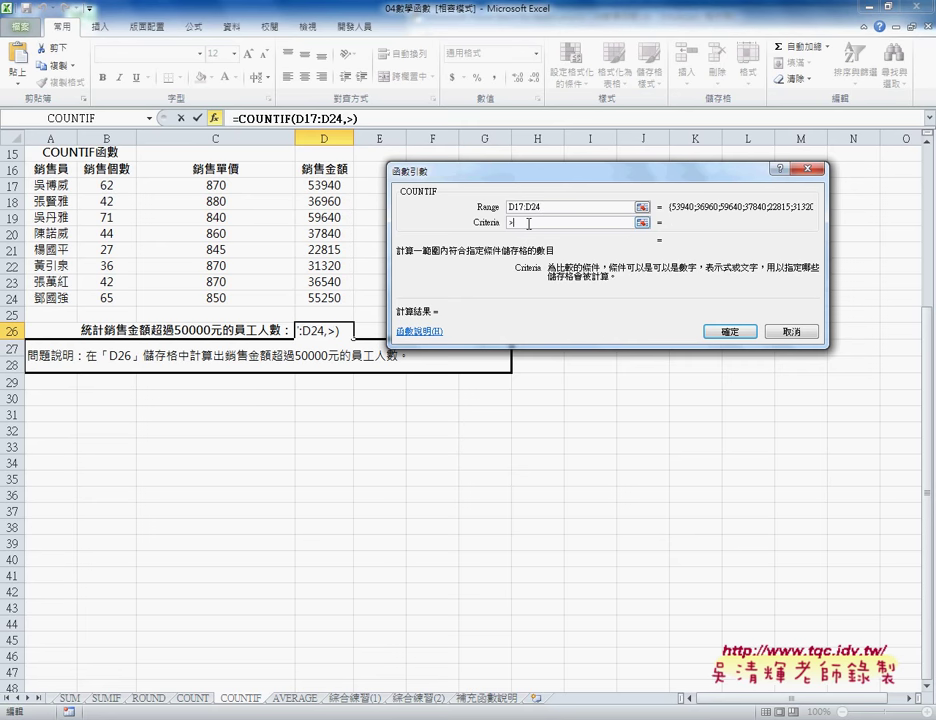
pyautogui.write('5000')
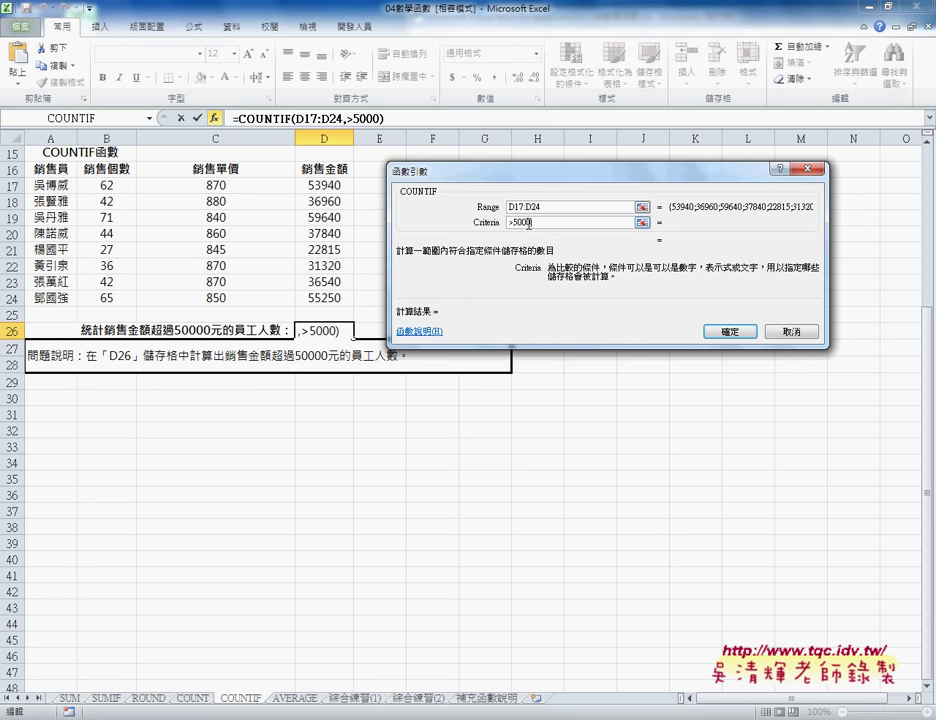
pyautogui.write('0')
pyautogui.click(580, 208)
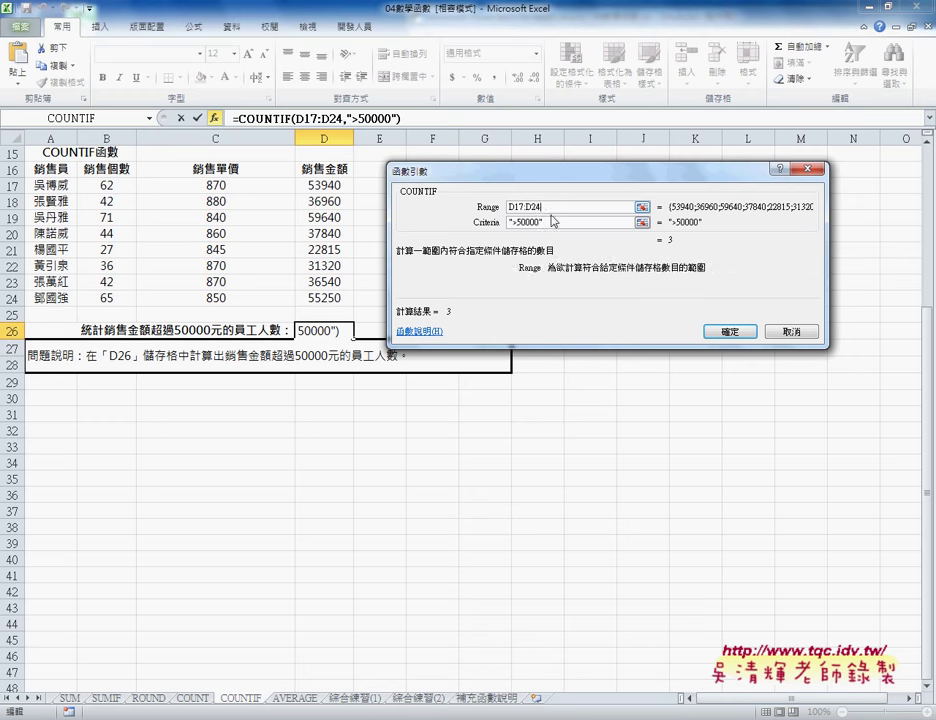
pyautogui.press('Tab')
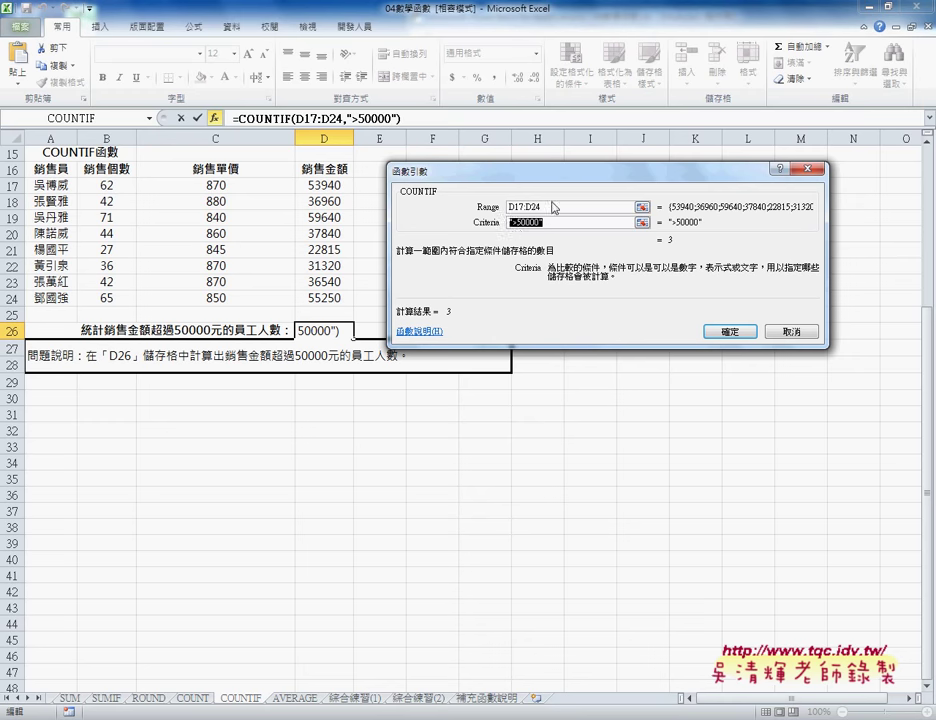
pyautogui.hotkey('shift', 'Tab')
pyautogui.click(730, 331)
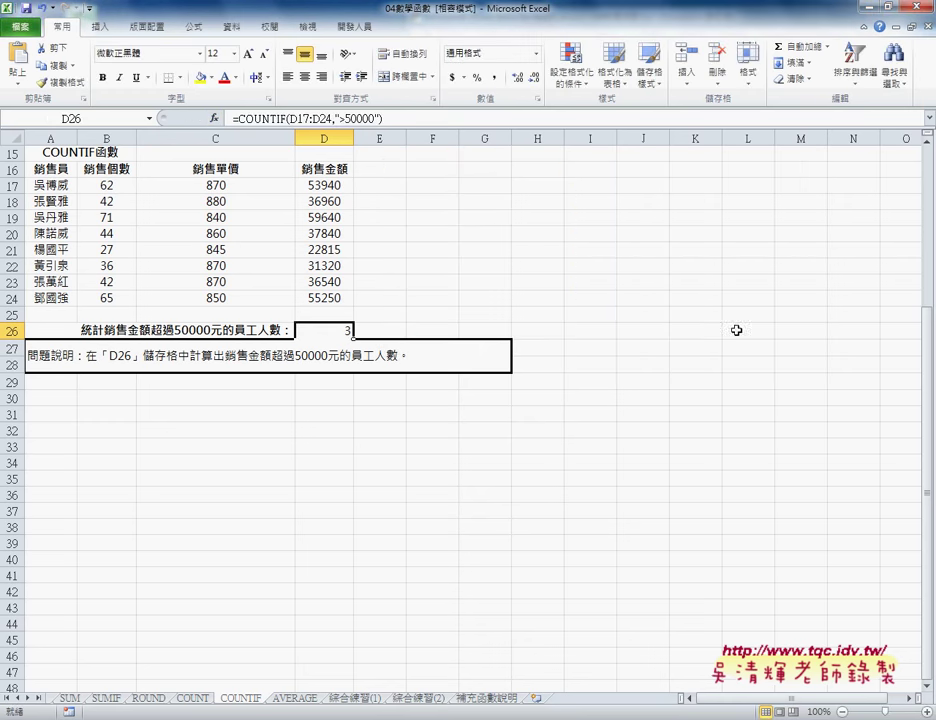